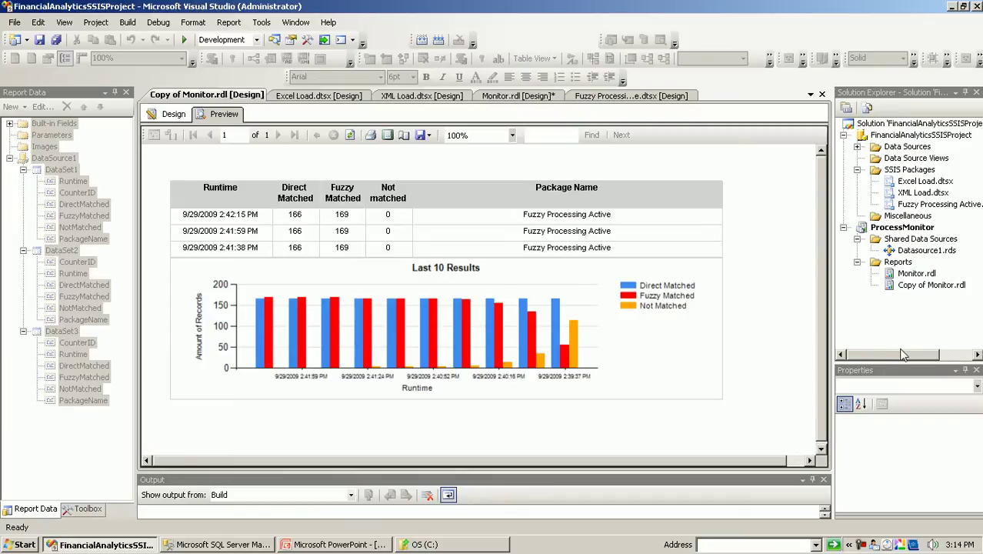
Open the Monitor.rdl report preview and compare its runs with the ProcessControl query results in SQL Server Management Studio.
double_click(909, 274)
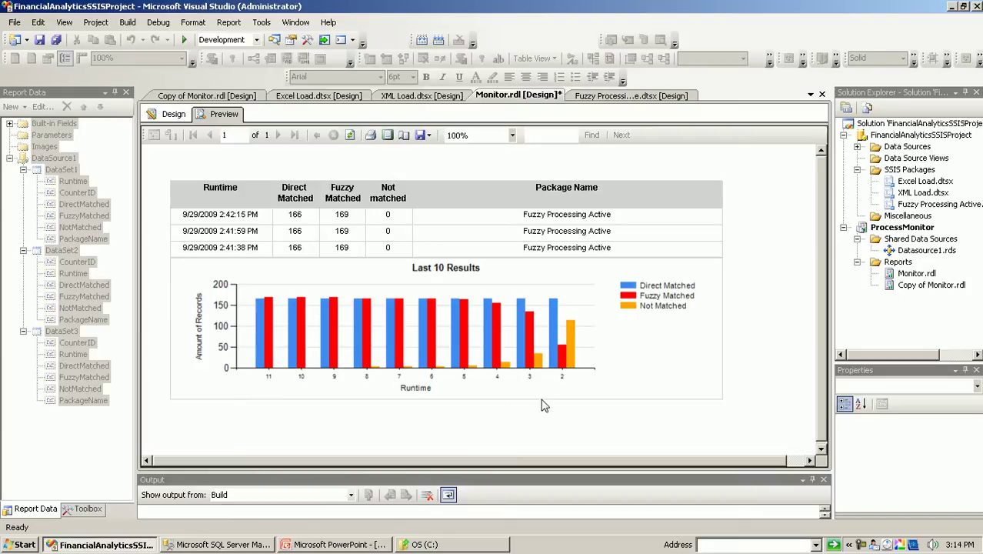
left_click(223, 545)
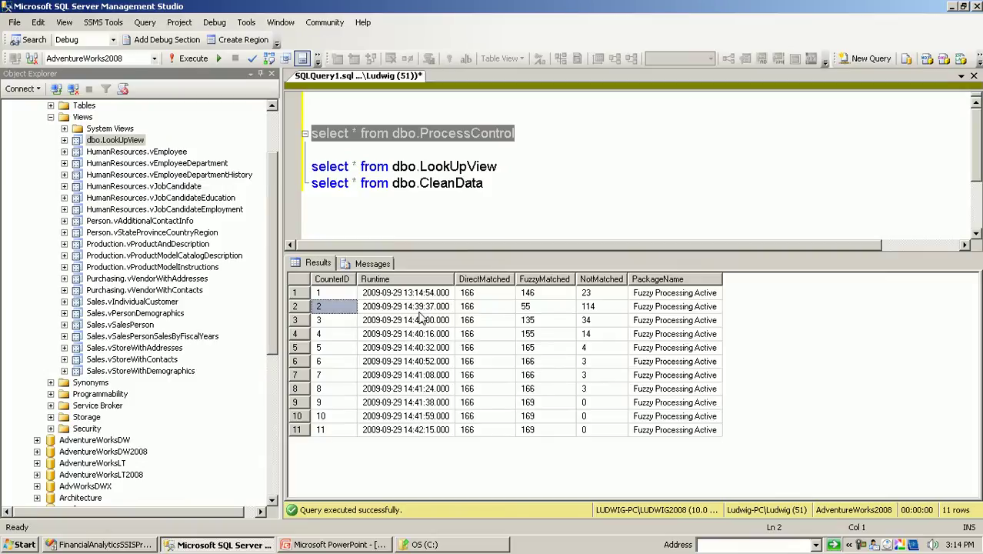
left_click(406, 306, "shift")
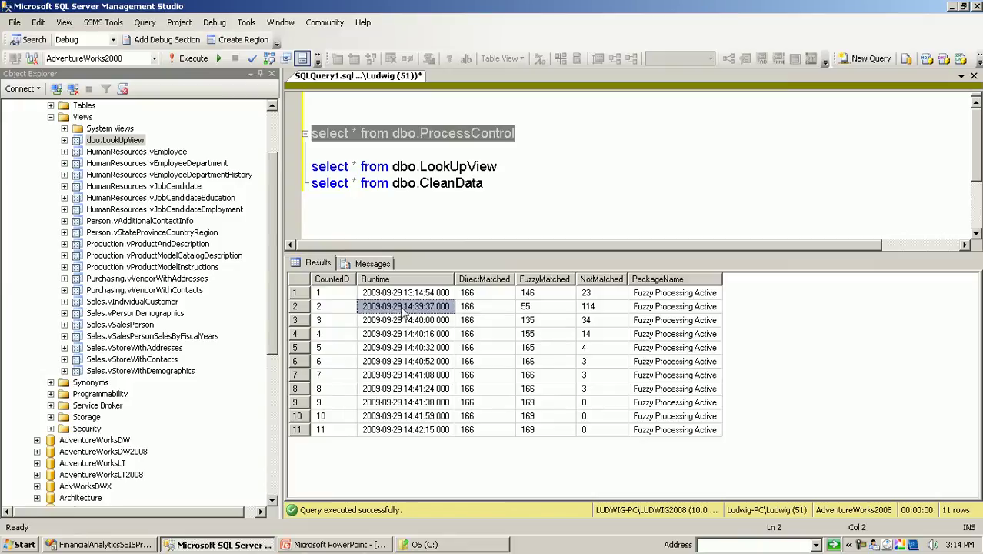
left_click(343, 308)
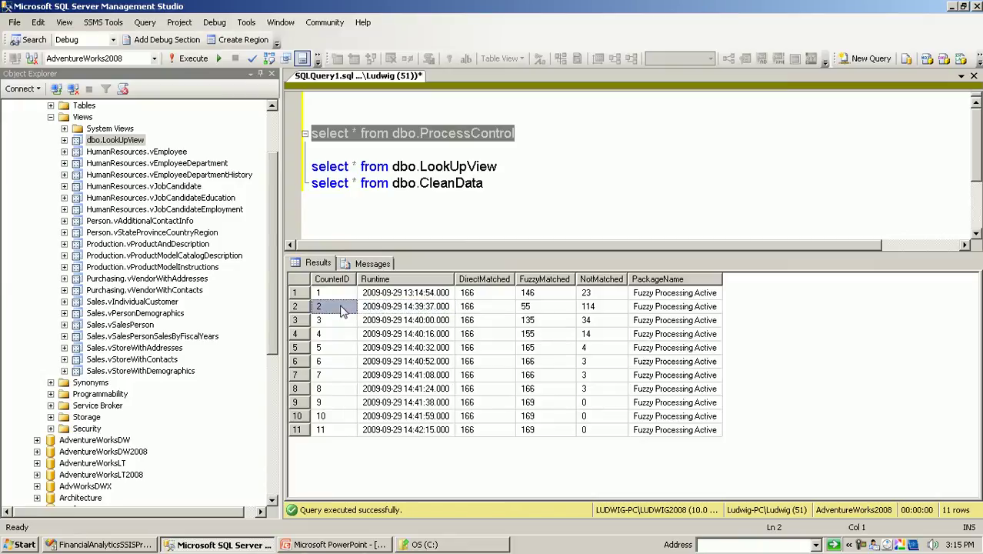
left_click(105, 545)
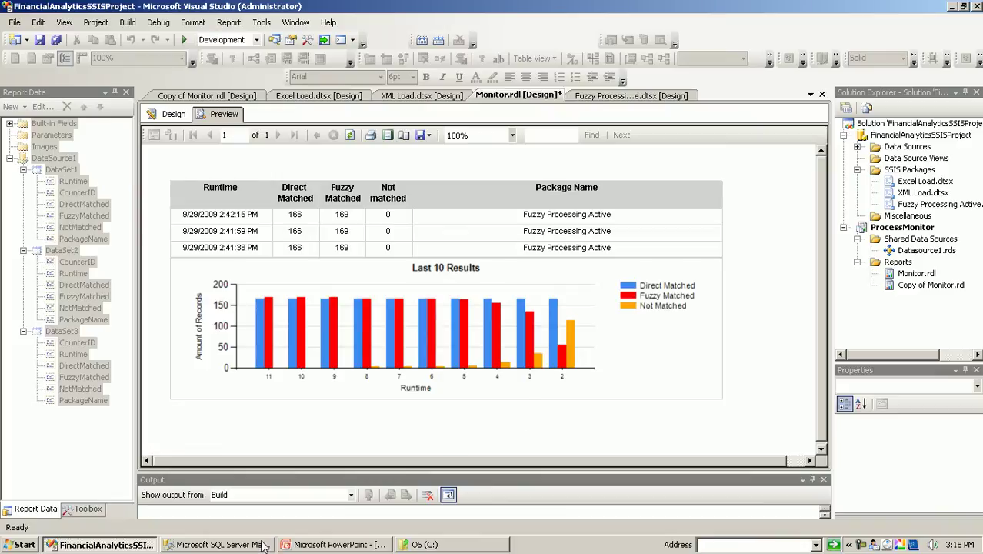
Run only the dbo.CleanData query in SQL Server Management Studio and narrow the Object Explorer to widen the results grid.
left_click(223, 546)
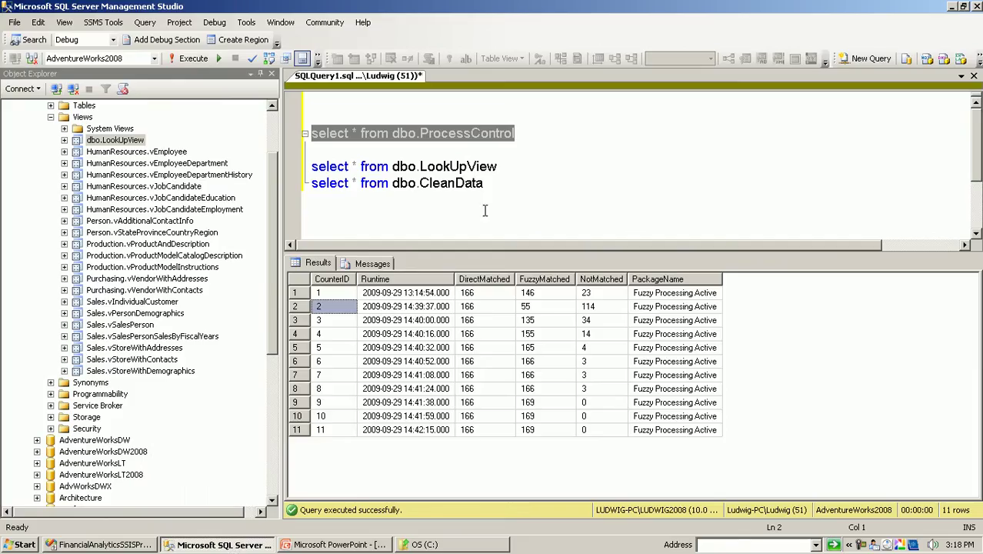
left_click(521, 210)
key("Up")
key("Up")
key("Up")
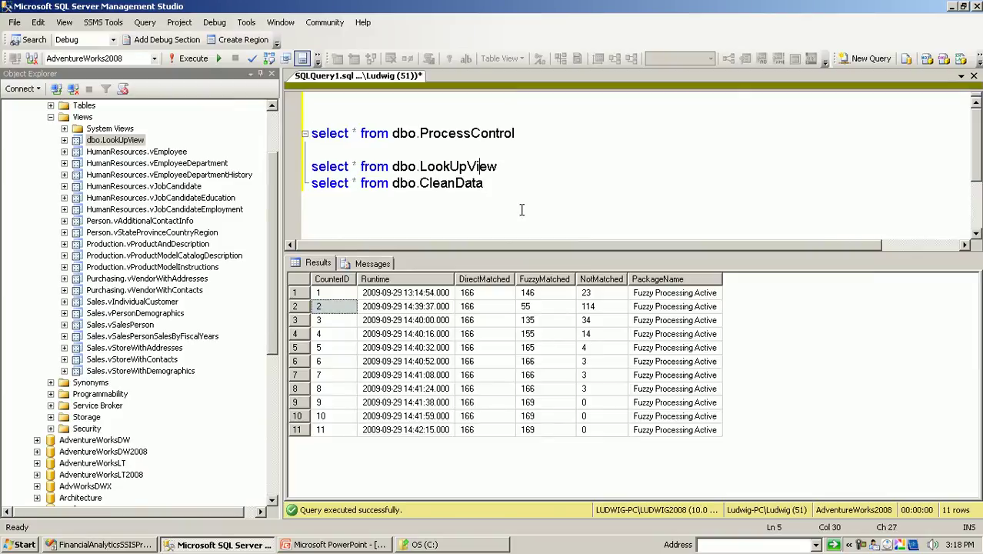
key("ctrl+shift+Left")
key("ctrl+shift+Left")
key("ctrl+shift+Left")
key("ctrl+shift+Left")
key("ctrl+shift+Left")
key("ctrl+shift+Left")
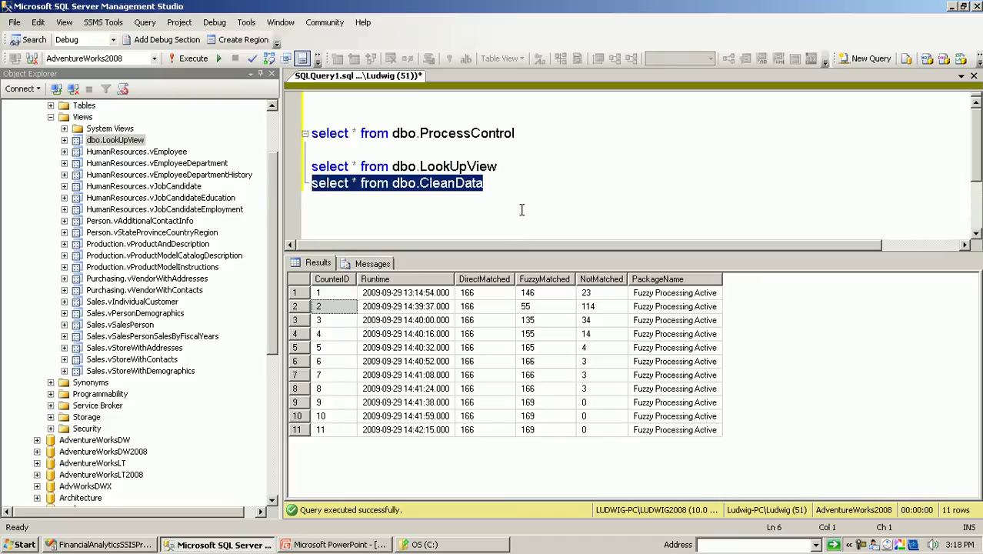
left_click(190, 58)
left_click_drag(282, 160, 45, 156)
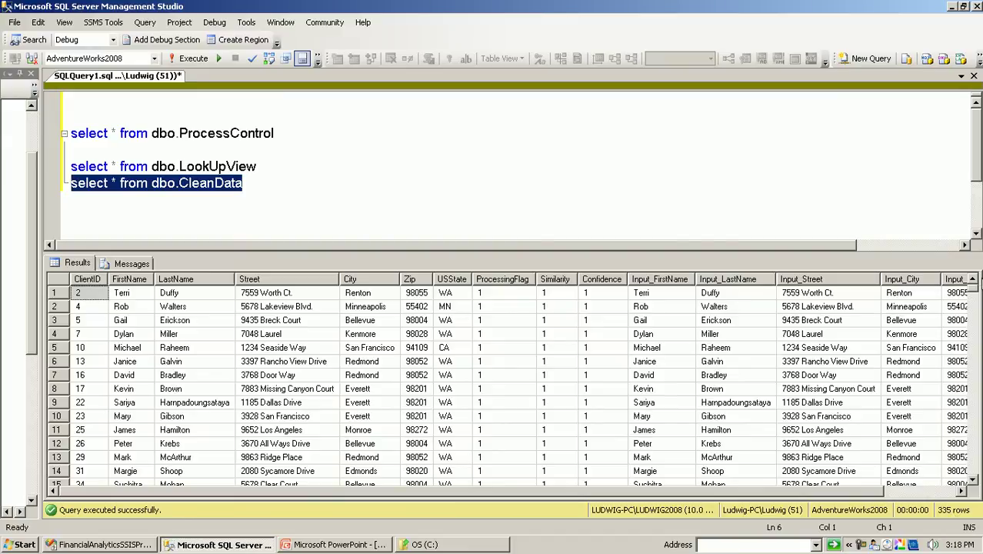
Insert a blank line between the dbo.LookUpView and dbo.CleanData queries.
left_click_drag(972, 295, 978, 477)
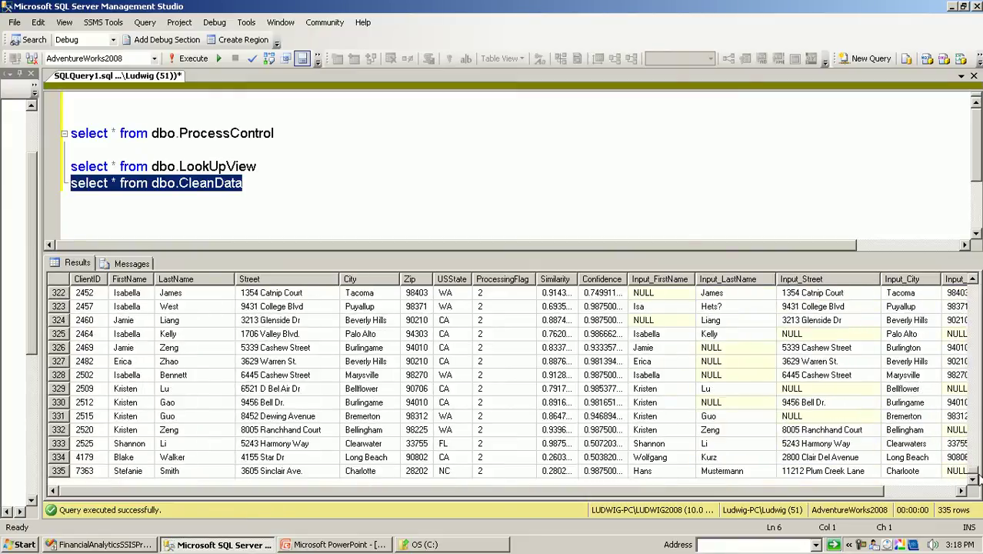
left_click(369, 188)
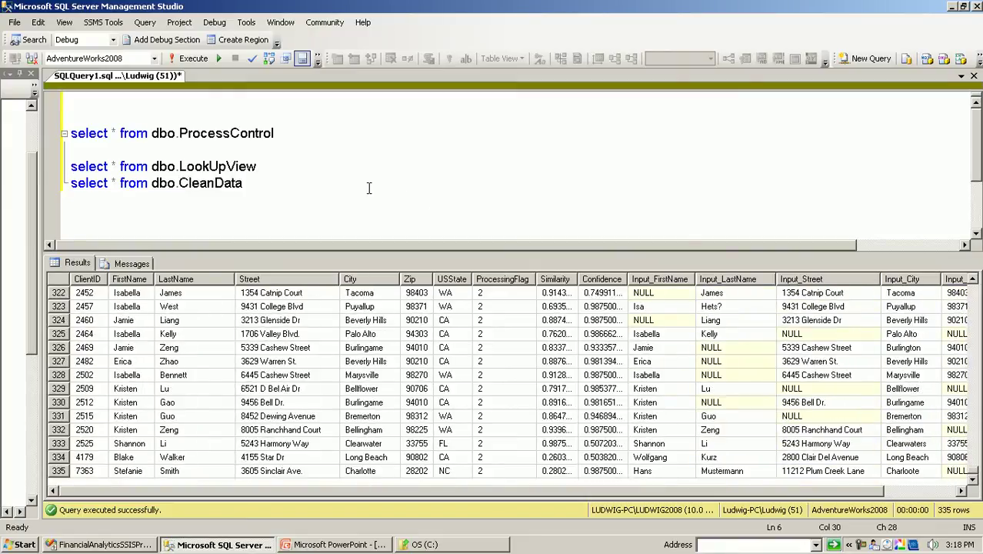
key("Home")
key("Return")
key("Down")
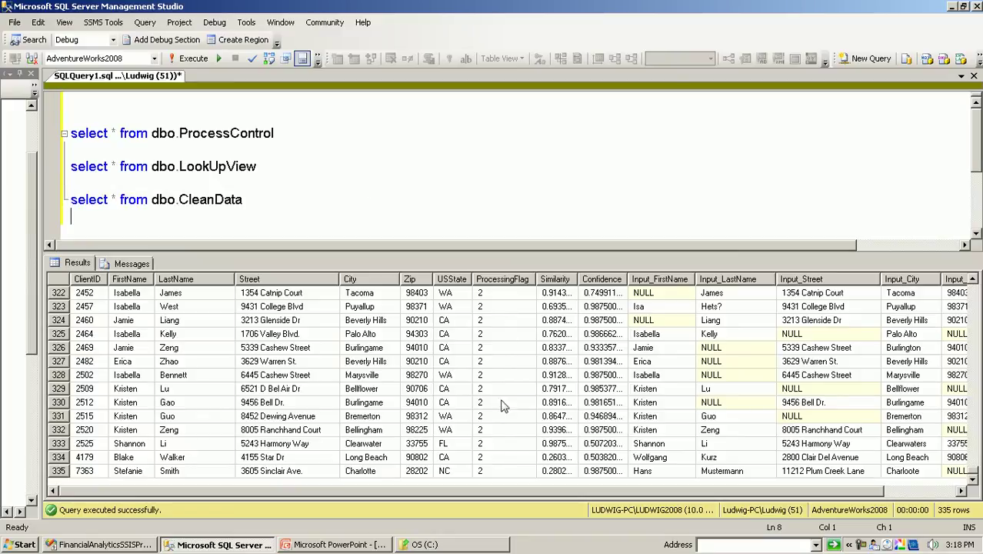
Examine the CleanData rows from start to end, comparing the ProcessingFlag, Similarity and Confidence values with the input columns.
left_click_drag(971, 475, 970, 367)
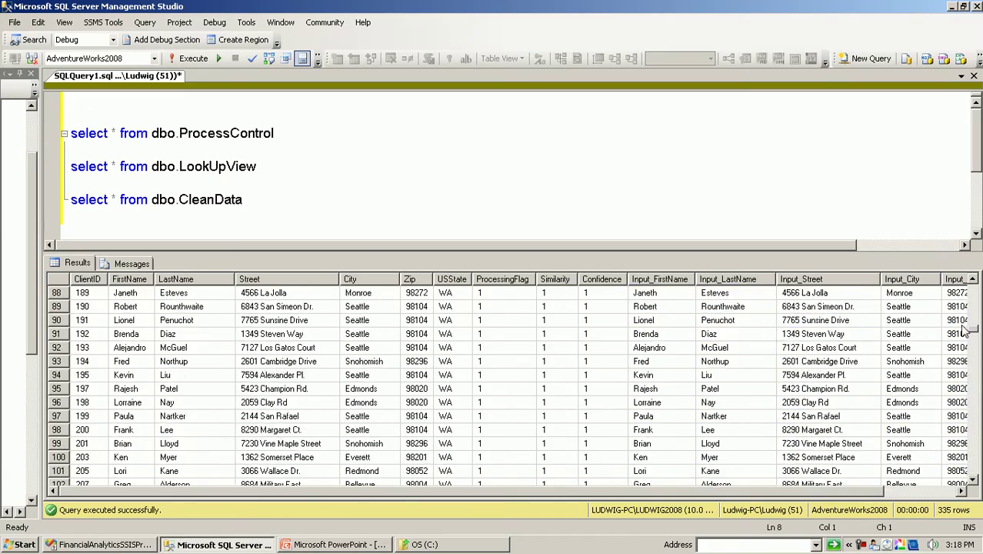
left_click_drag(967, 293, 978, 474)
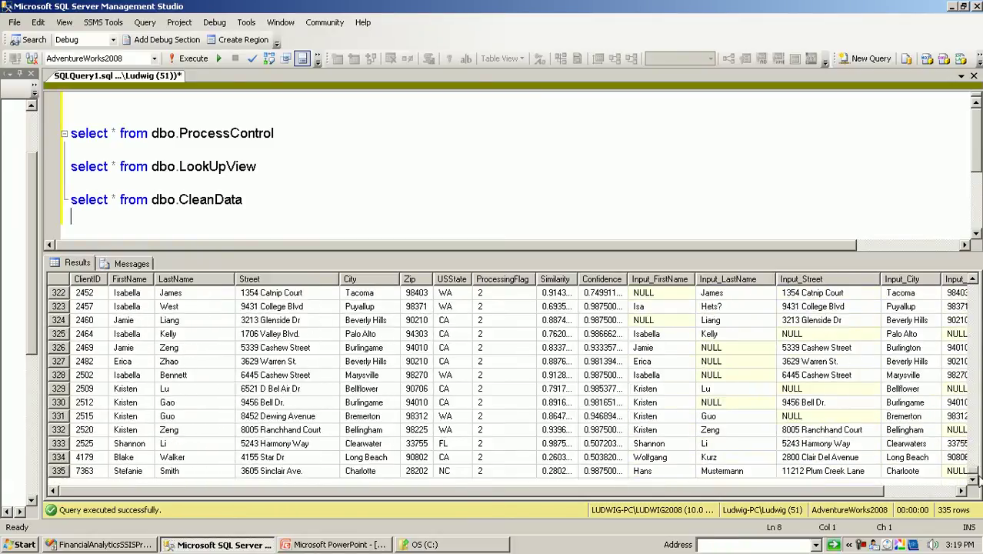
left_click(515, 472)
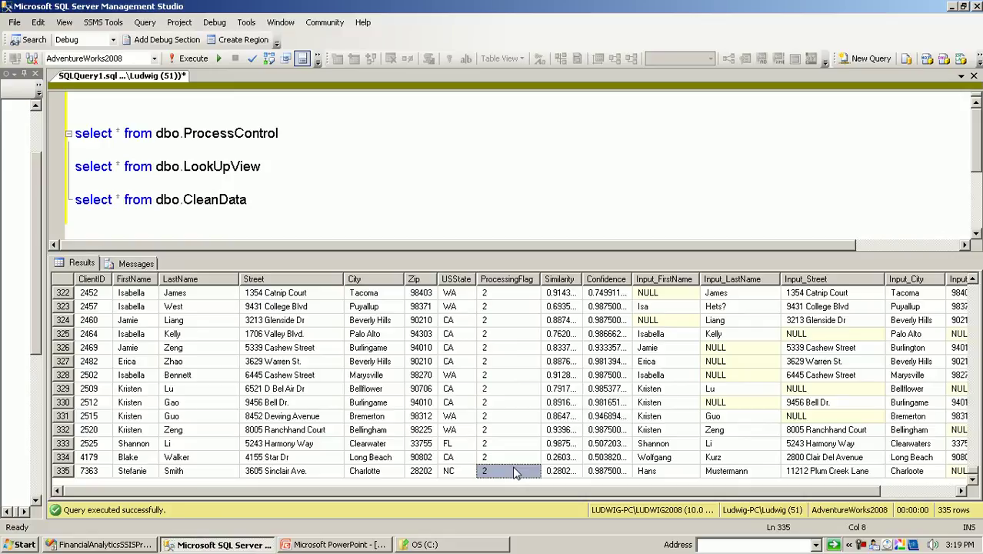
left_click(330, 545)
left_click(235, 544)
In Visual Studio, raise the similarity threshold of the Fuzzy LkUp transformation in Fuzzy Processing Active.dtsx to near the upper end of its range.
left_click(127, 545)
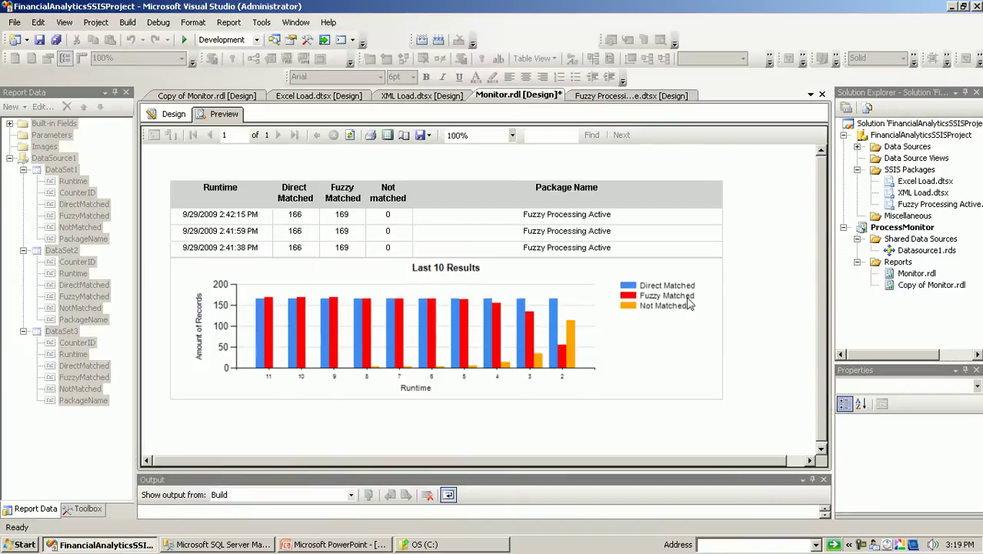
double_click(884, 204)
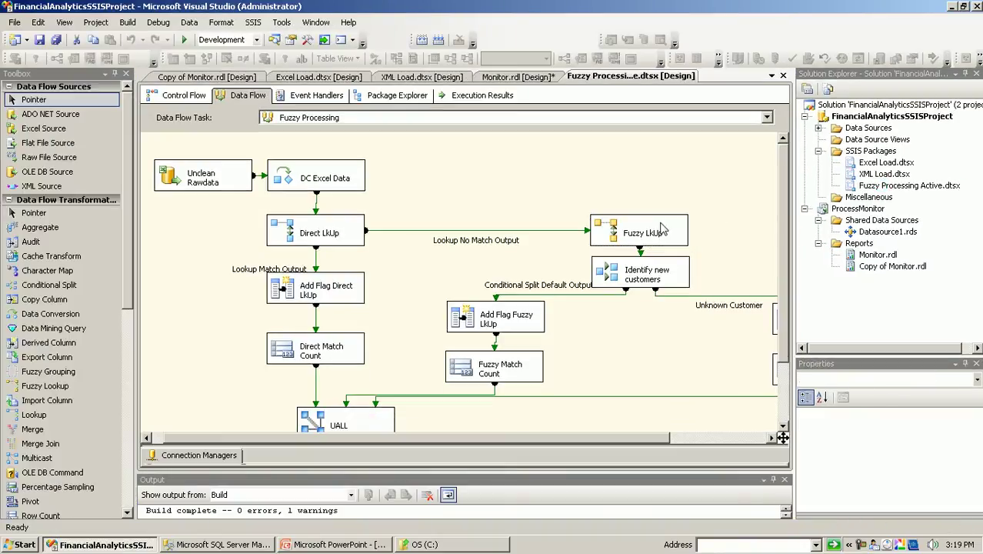
double_click(642, 231)
left_click(426, 103)
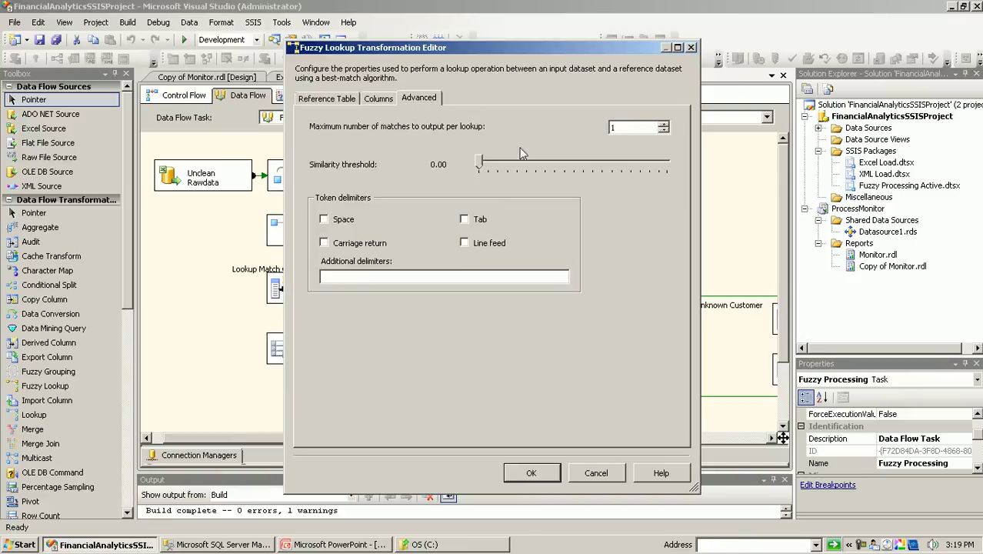
left_click(633, 168)
left_click(652, 166)
left_click(648, 169)
left_click(648, 169)
left_click(648, 170)
left_click(647, 169)
left_click(647, 169)
left_click(648, 170)
left_click(648, 169)
left_click(540, 473)
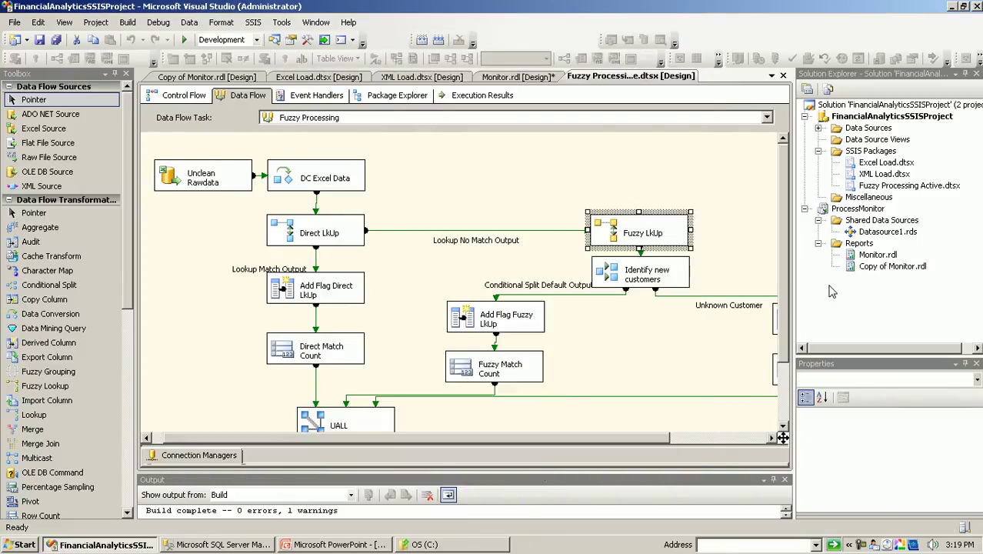
Execute the Fuzzy Processing Active package and refresh the Monitor.rdl report preview.
right_click(909, 187)
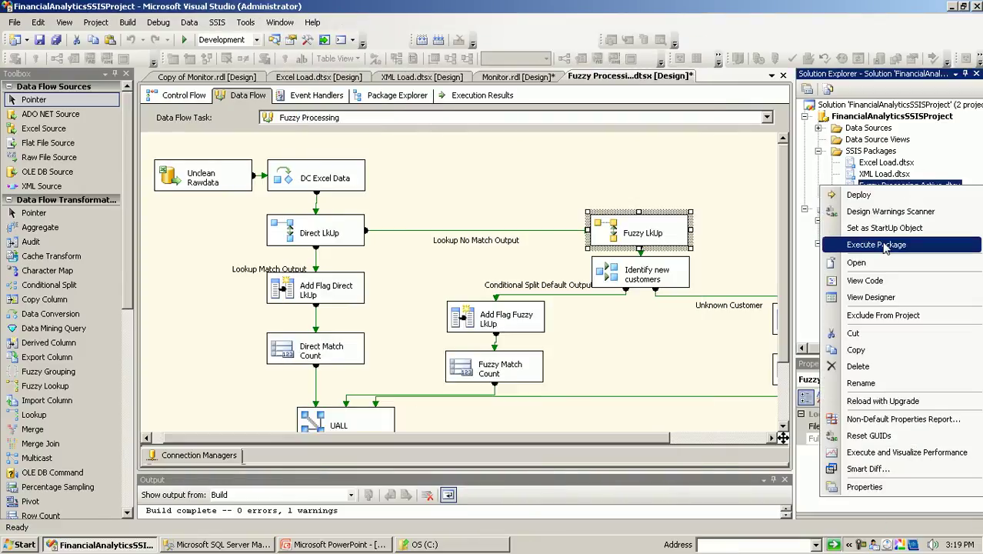
left_click(883, 245)
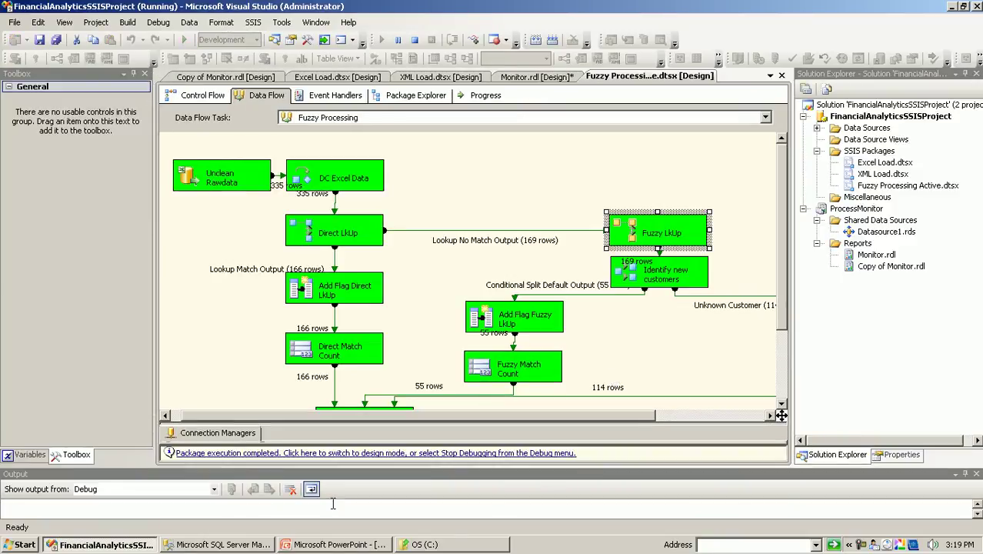
left_click(223, 544)
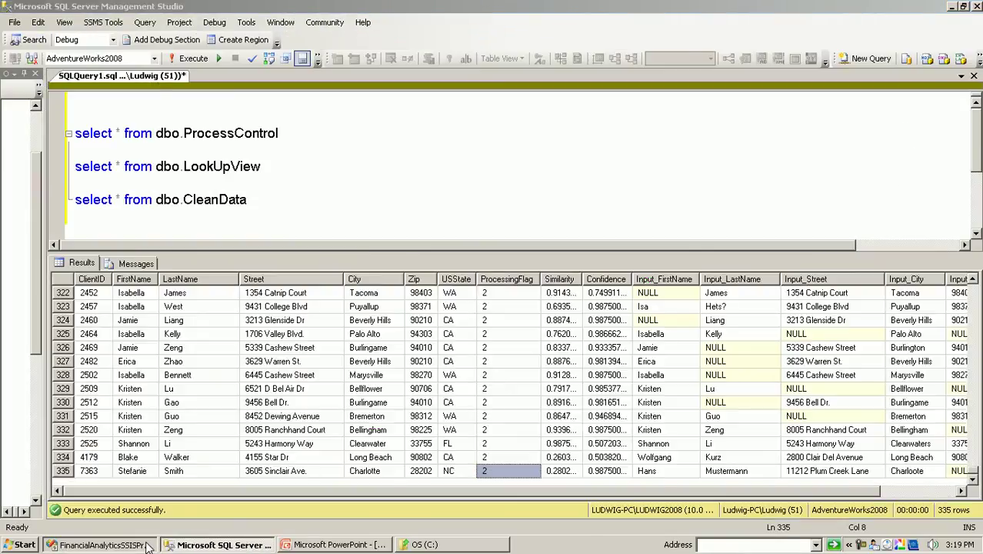
left_click(106, 544)
double_click(874, 255)
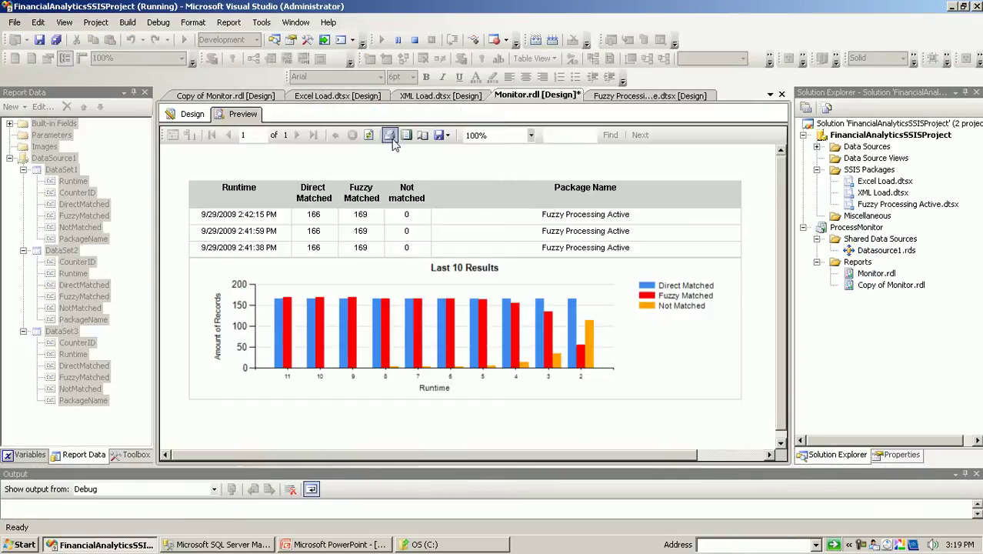
left_click(369, 136)
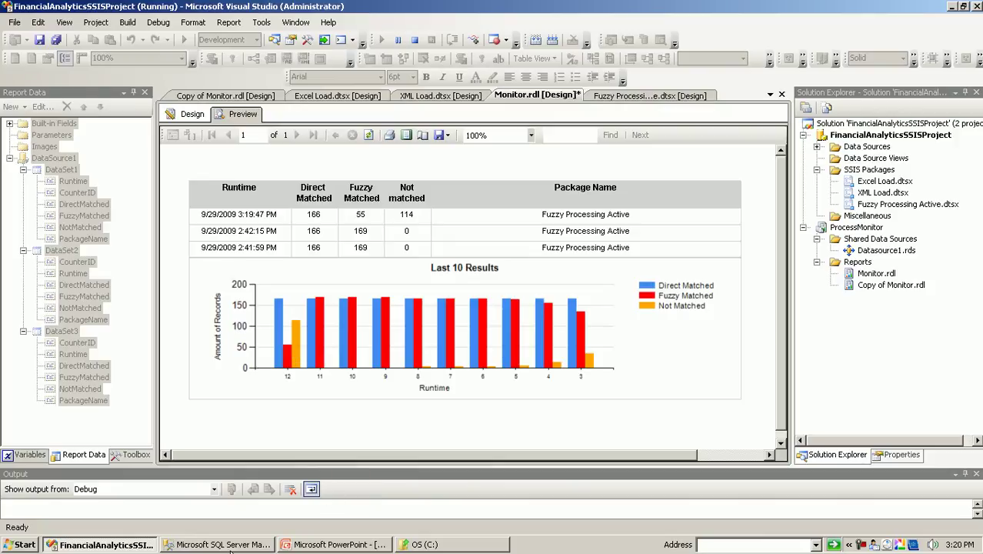
Switch to SQL Server Management Studio and rerun only the dbo.CleanData query.
left_click(224, 545)
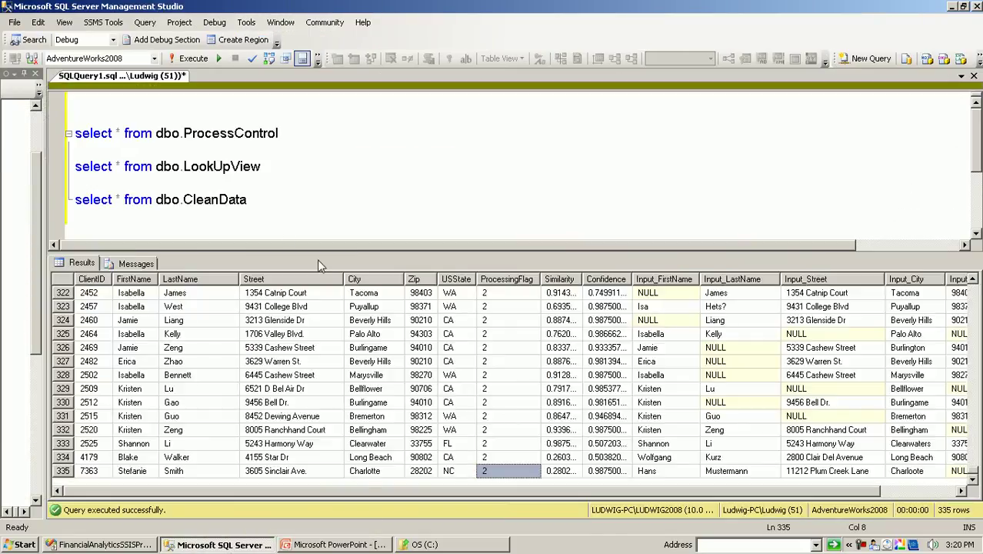
left_click(270, 201)
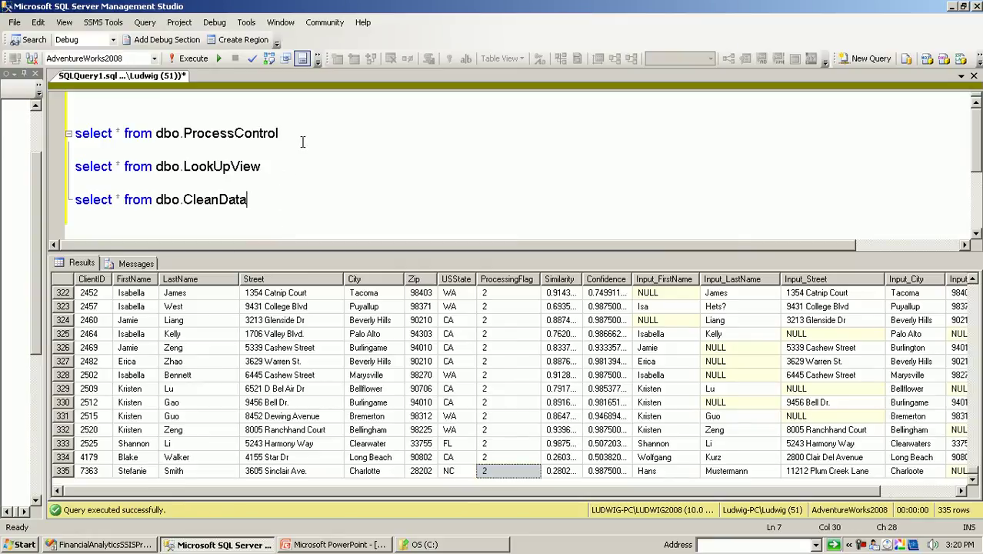
left_click_drag(267, 205, 74, 200)
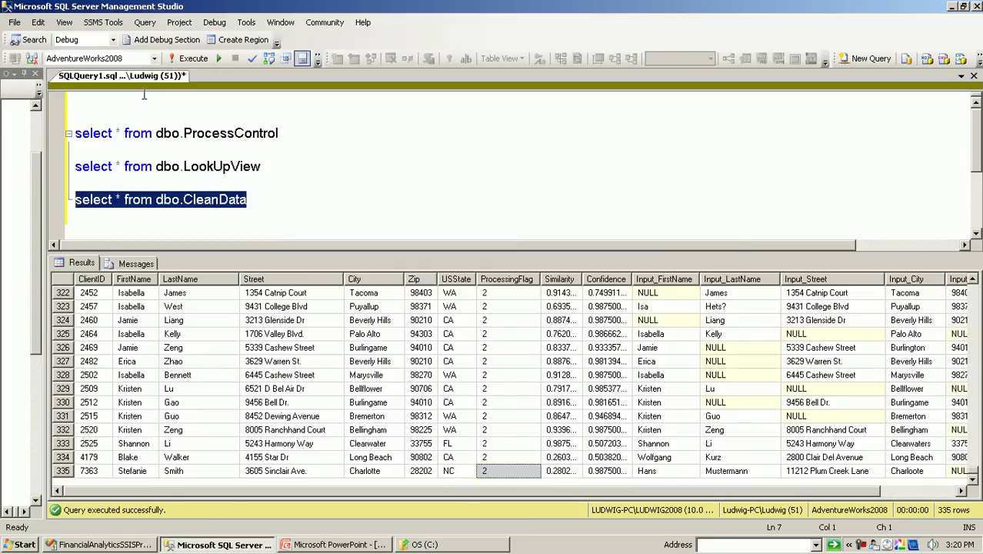
left_click(189, 58)
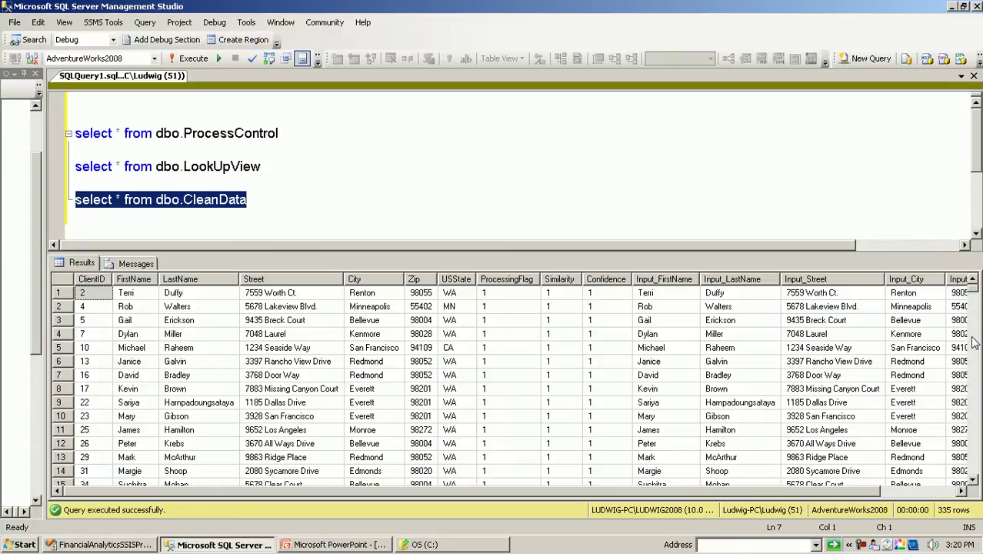
Examine the unmatched rows with ProcessingFlag 3 and go through the Similarity values of the fuzzy-matched rows with ProcessingFlag 2.
left_click_drag(973, 296, 978, 415)
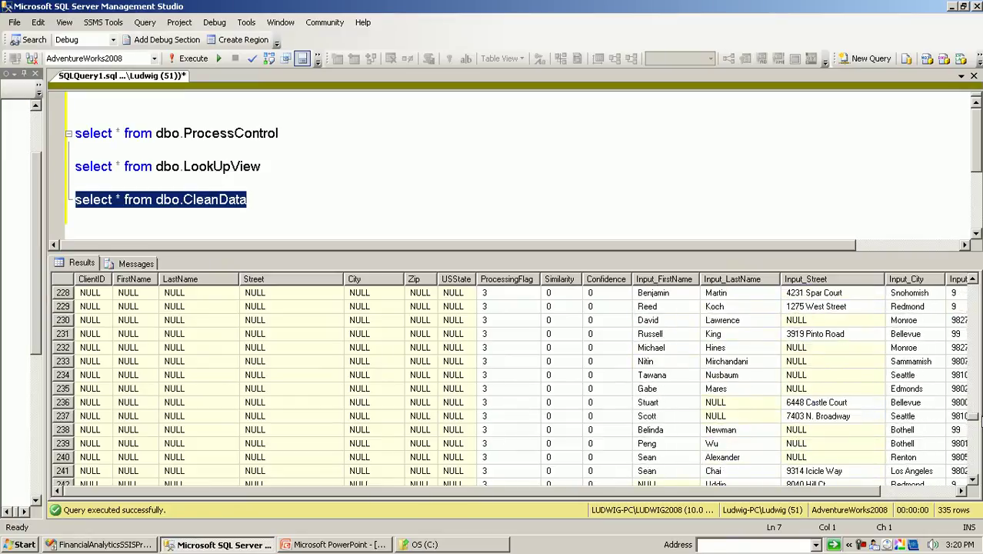
left_click_drag(975, 387, 975, 389)
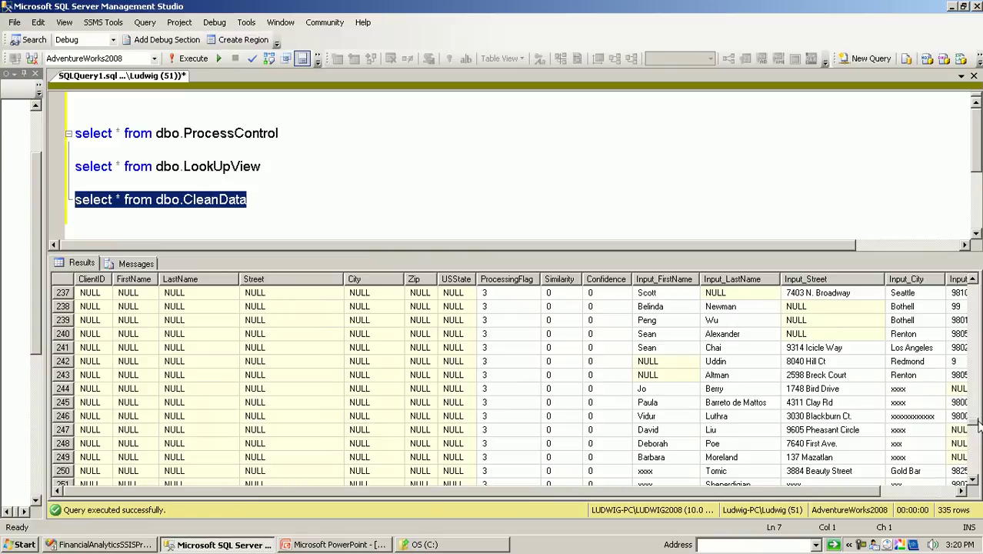
left_click_drag(979, 427, 976, 454)
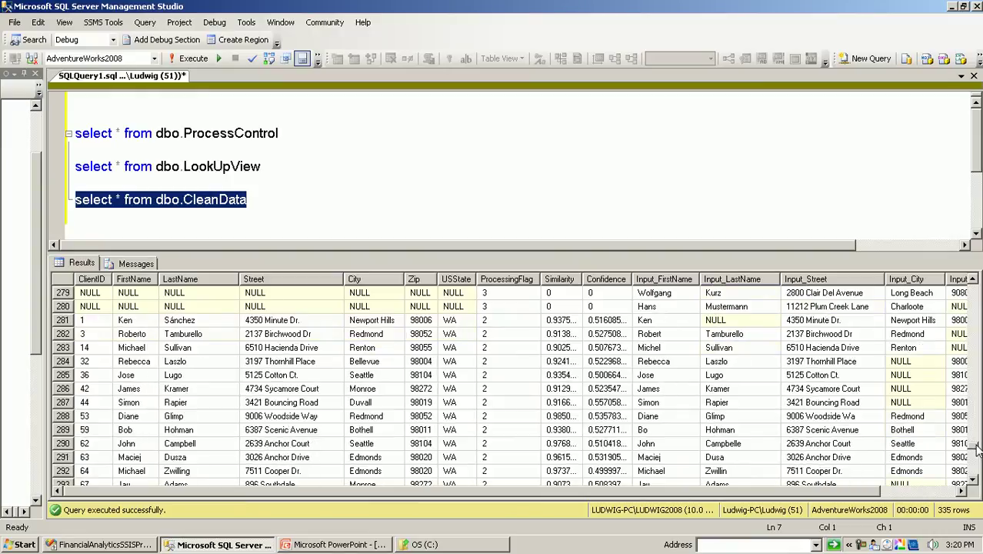
left_click(689, 322)
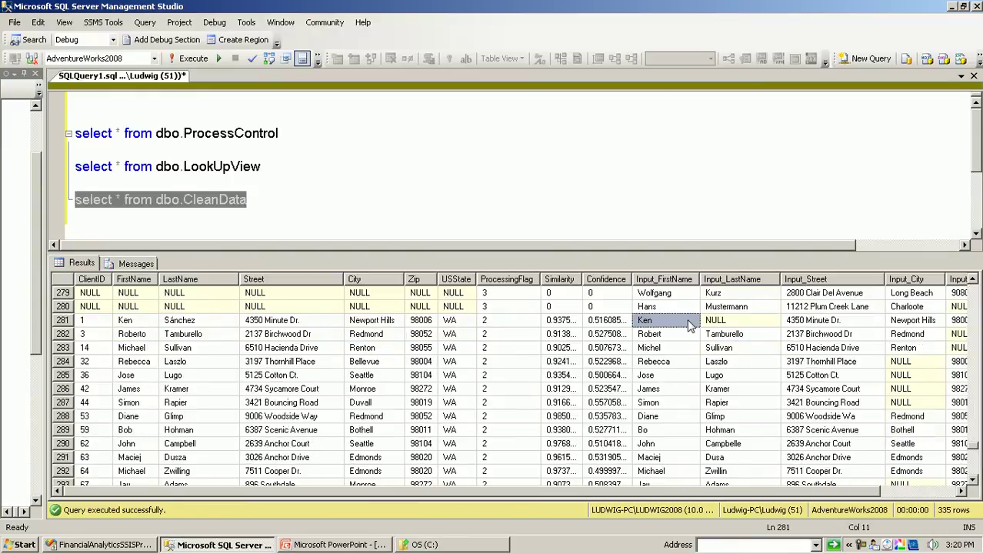
key("Left")
key("Left")
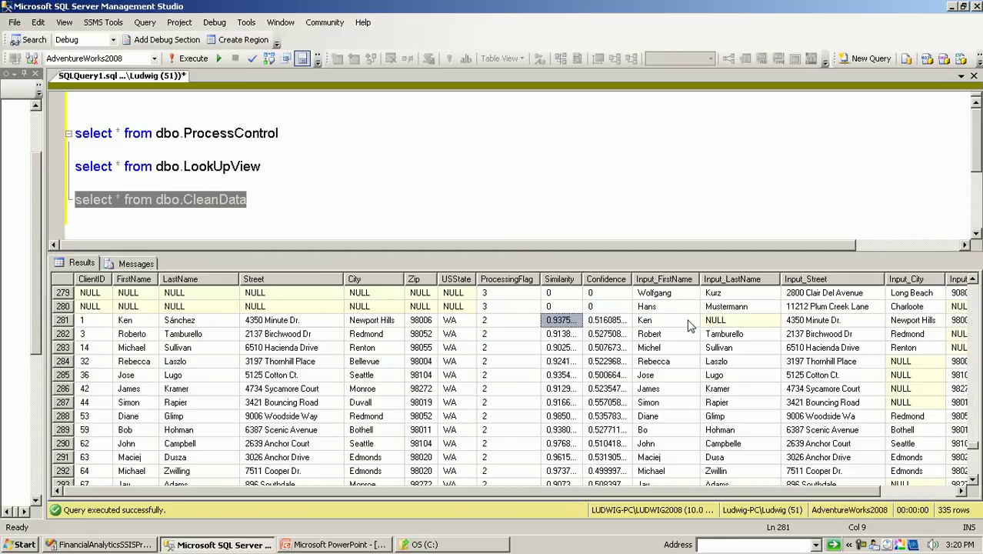
key("Down")
key("Down")
key("Down")
key("Down")
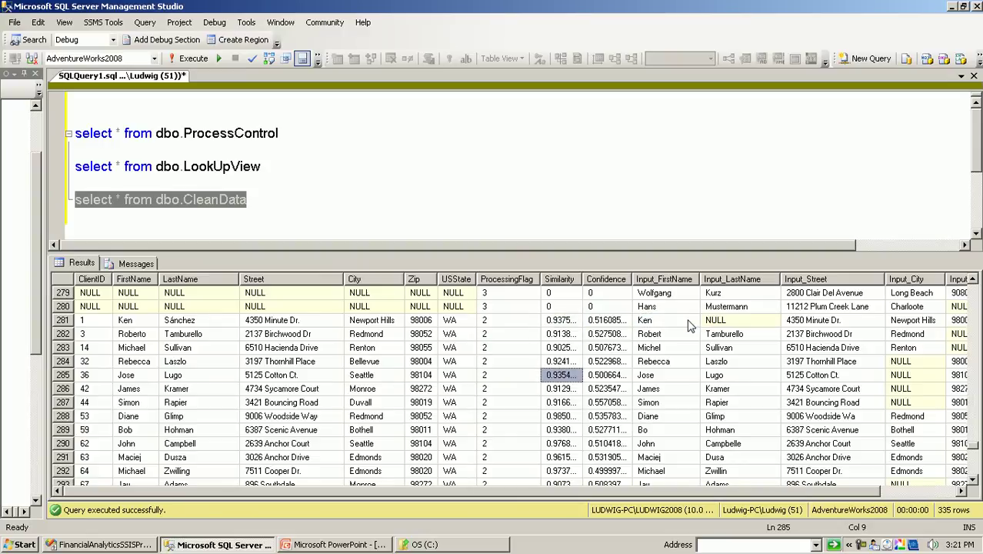
key("Down")
key("Down")
key("Down")
key("Down")
key("Down")
key("Down")
key("Down")
key("Down")
key("Down")
key("Down")
key("Down")
key("Down")
key("Down")
key("Down")
key("Down")
key("Down")
key("Down")
key("Down")
key("Down")
key("Down")
key("Down")
key("Down")
key("Down")
key("Down")
key("Down")
key("Down")
key("Down")
key("Down")
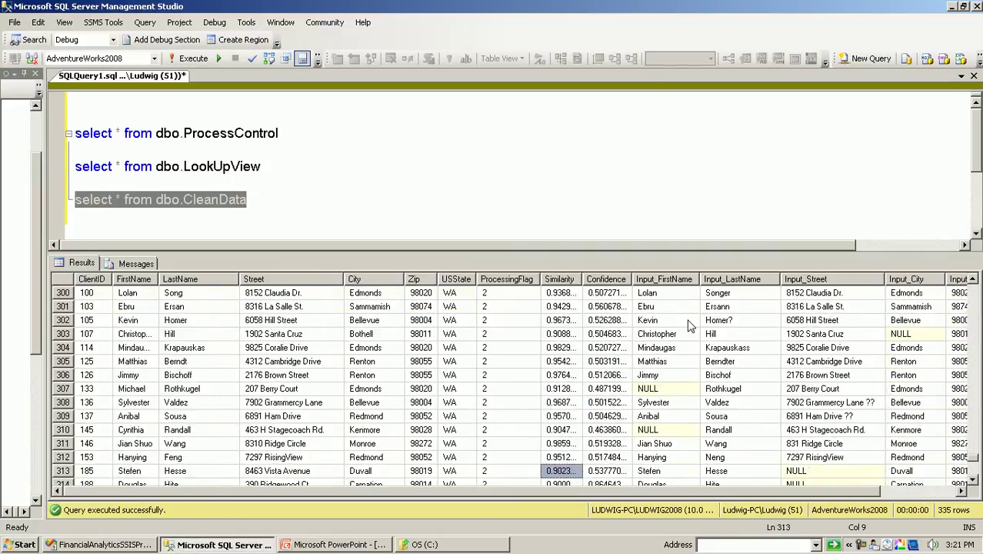
Examine the Similarity, ClientID, Confidence and ProcessingFlag values of fuzzy-matched row 310, whose Input_FirstName is missing.
key("Up")
key("Up")
key("Up")
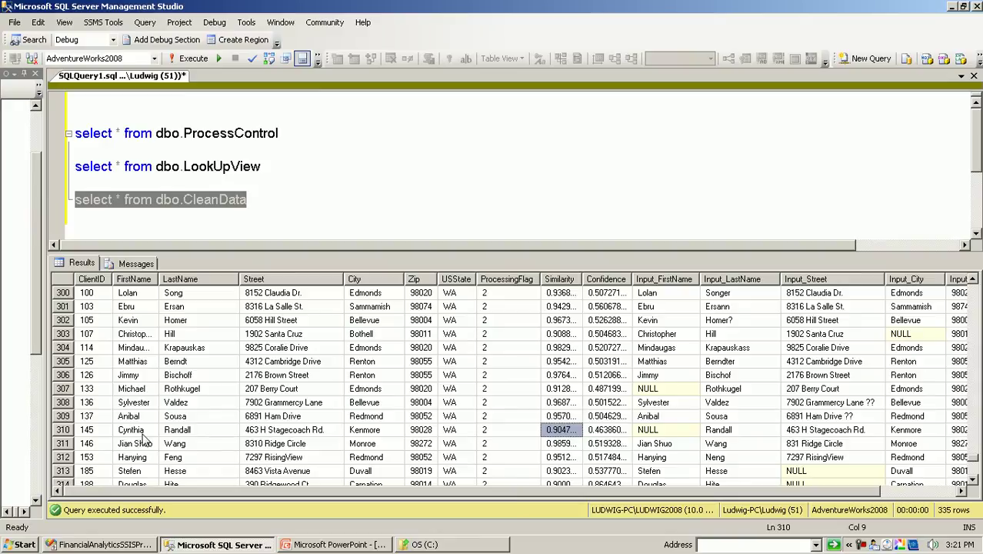
left_click(90, 432)
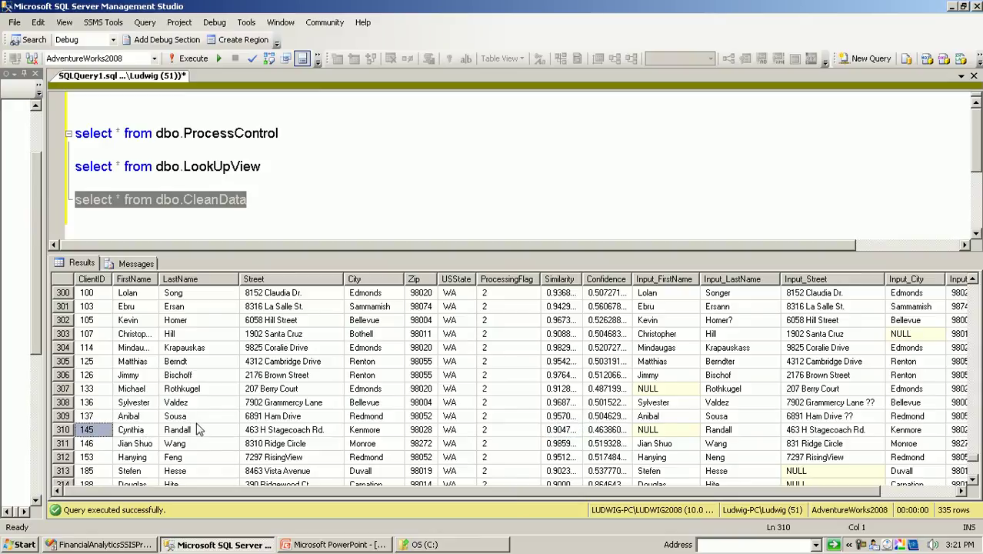
left_click(610, 432)
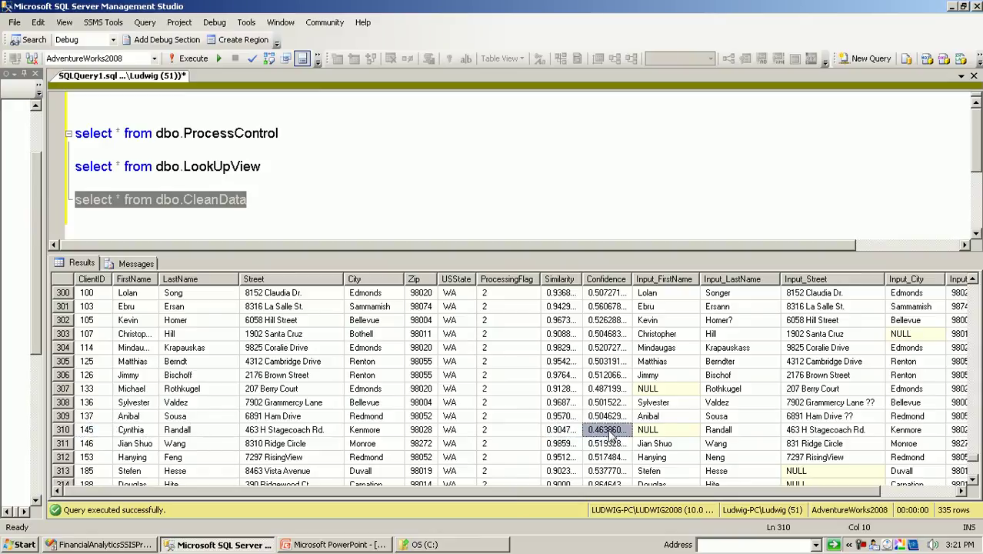
left_click(496, 432)
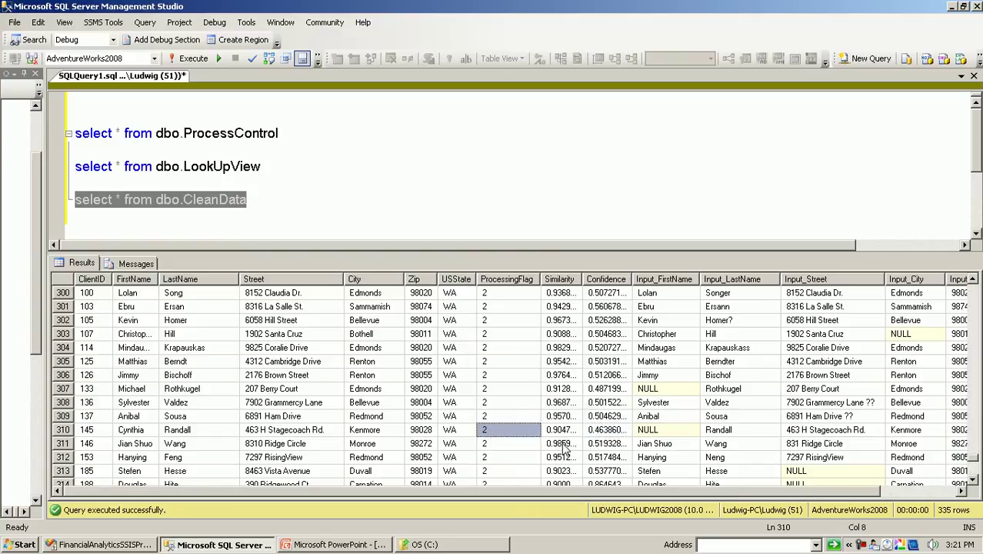
Go through the ProcessingFlag values down to the last CleanData row and return to the first rows to review the direct matches.
key("Down")
key("Down")
key("Down")
key("Down")
key("Down")
key("Down")
key("Down")
key("Down")
key("Down")
key("Down")
key("Down")
key("Down")
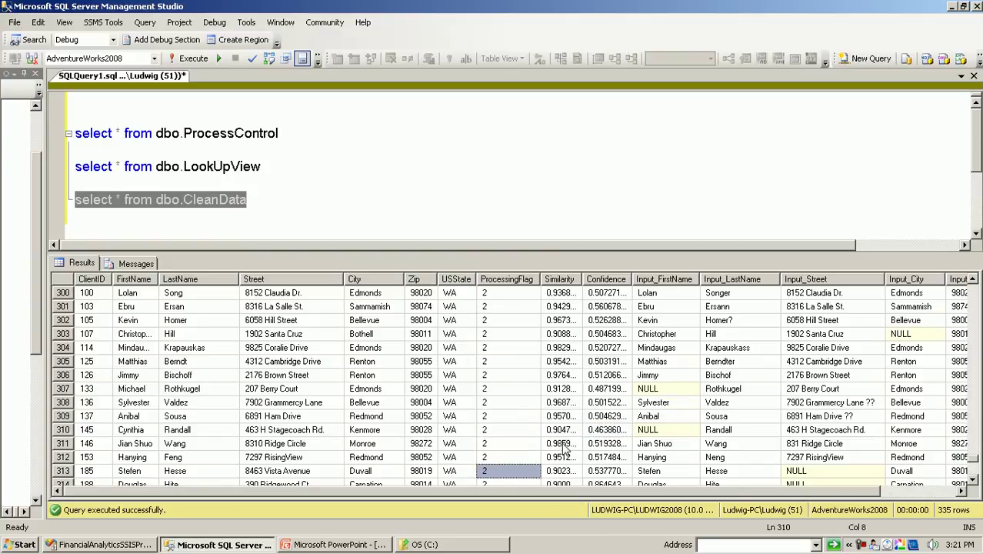
key("Down")
key("Down")
key("Down")
key("Down")
key("Down")
key("Down")
key("Down")
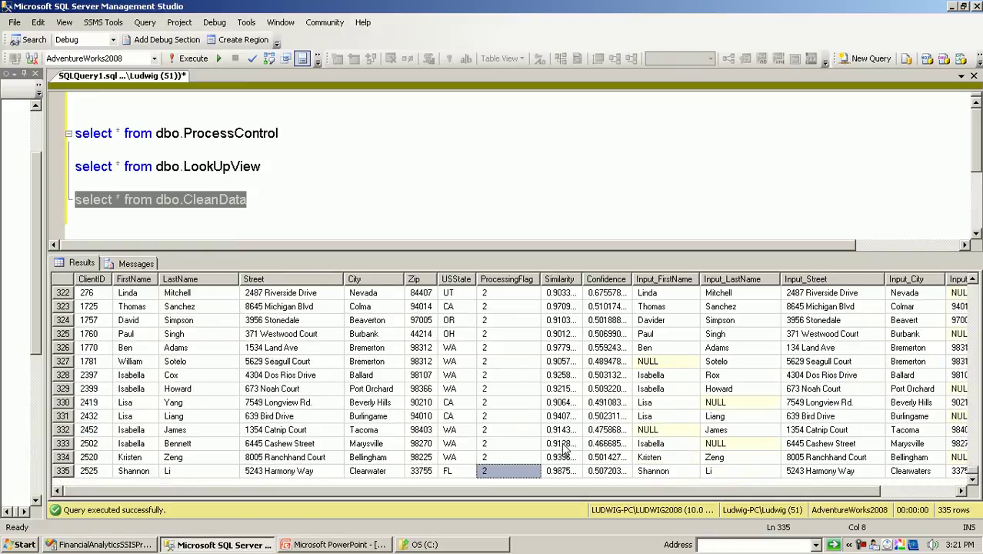
left_click_drag(973, 300, 971, 285)
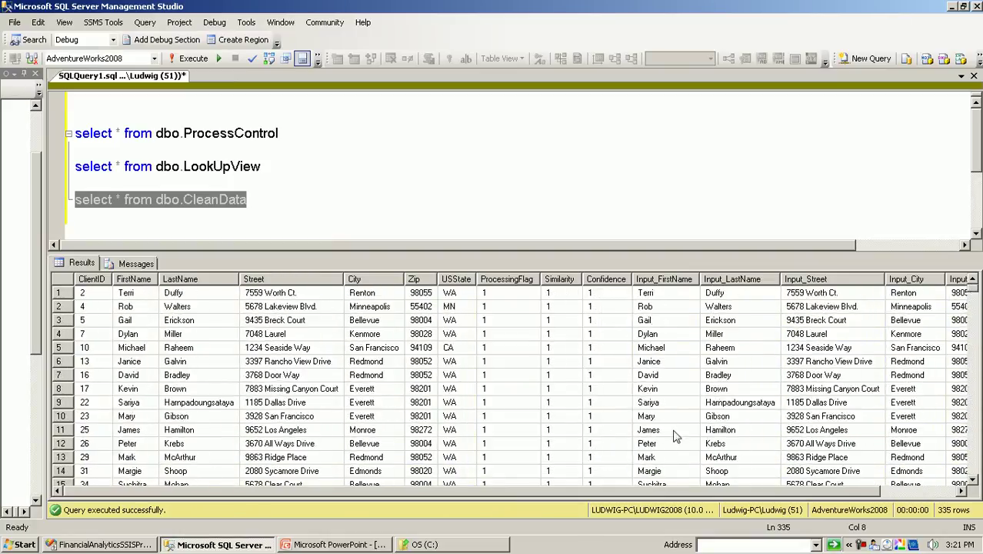
Switch to Visual Studio and stop the debug session of the Fuzzy Processing Active package.
left_click(369, 544)
left_click(223, 544)
left_click(115, 544)
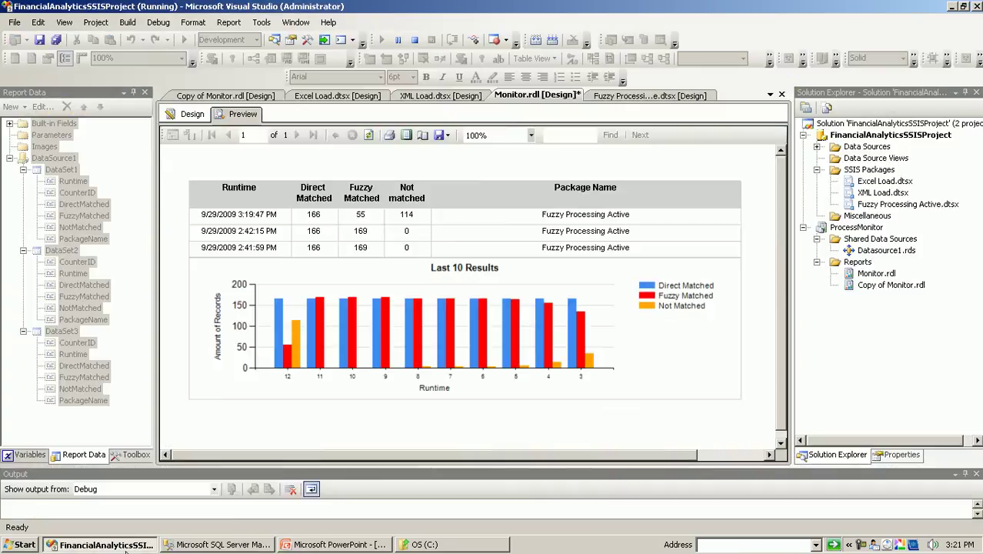
double_click(882, 205)
left_click(414, 40)
Widen the Solution Explorer pane so that the full package and report names fit.
left_click_drag(794, 192, 864, 210)
scroll(859, 216, "down", 3)
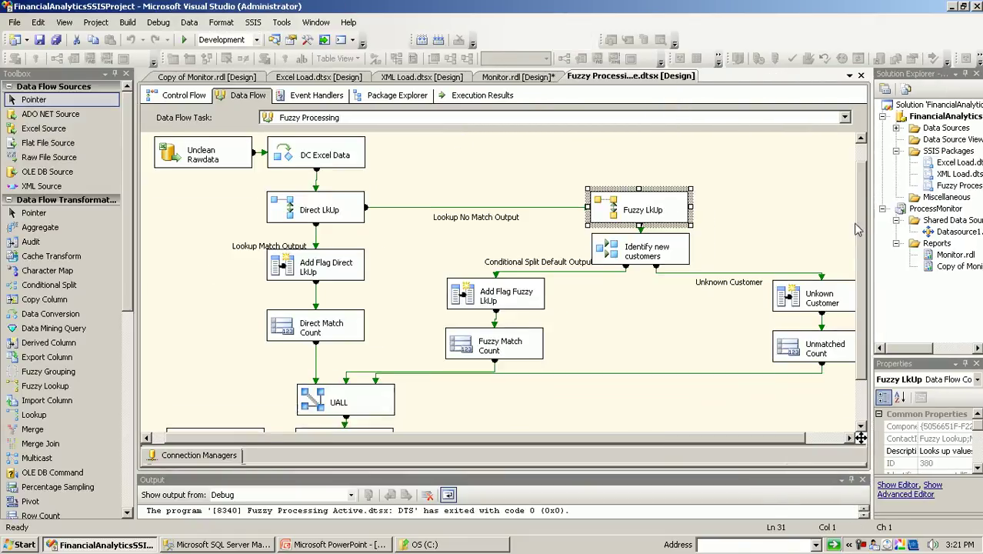
scroll(860, 223, "up", 2)
left_click(790, 241)
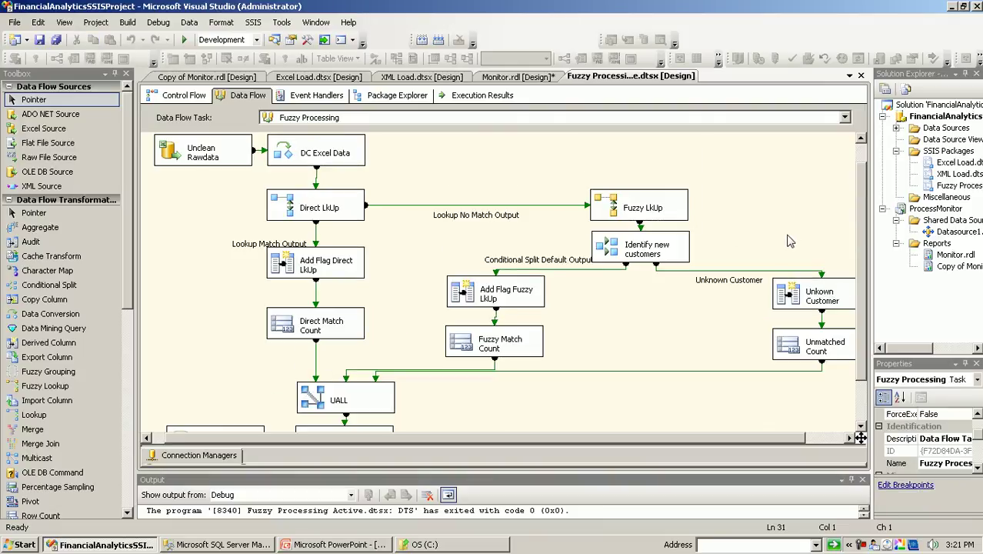
left_click_drag(870, 241, 770, 237)
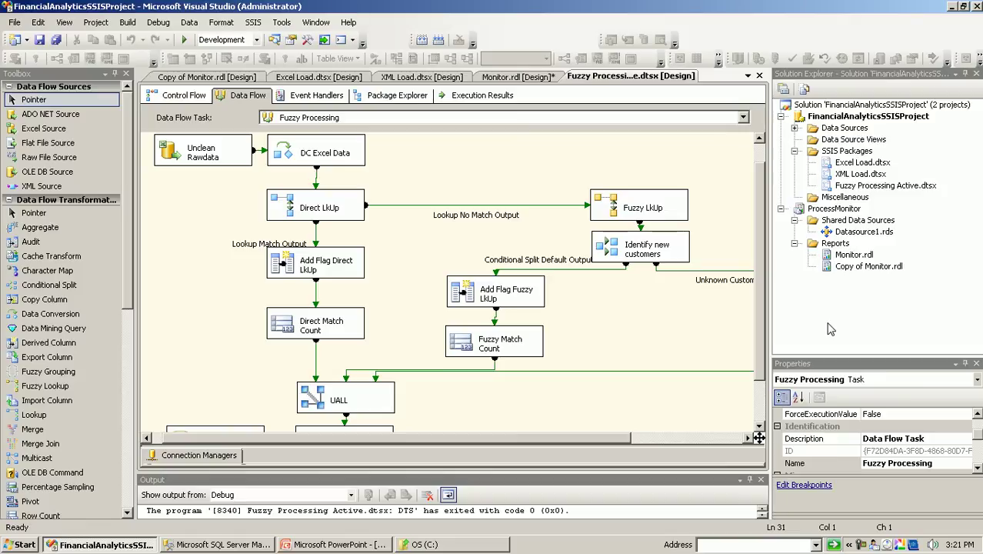
Lower the similarity threshold of the Fuzzy LkUp transformation in Fuzzy Processing Active.dtsx to roughly three quarters of its range.
double_click(855, 255)
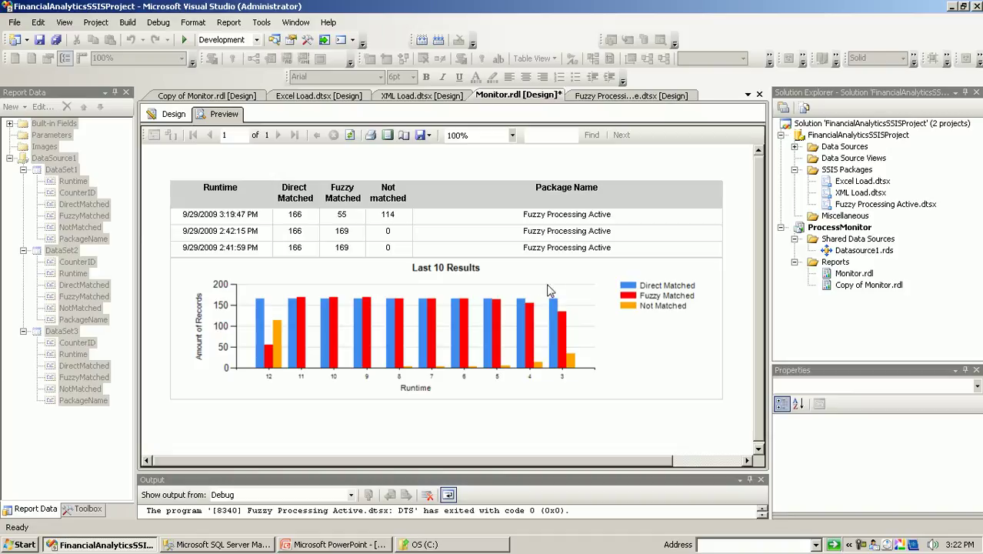
double_click(863, 193)
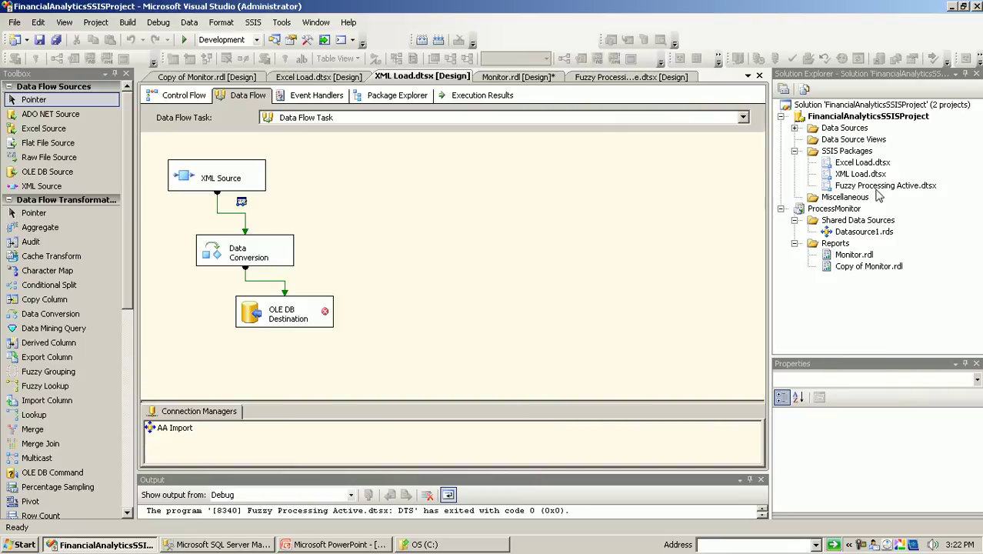
double_click(875, 186)
double_click(657, 208)
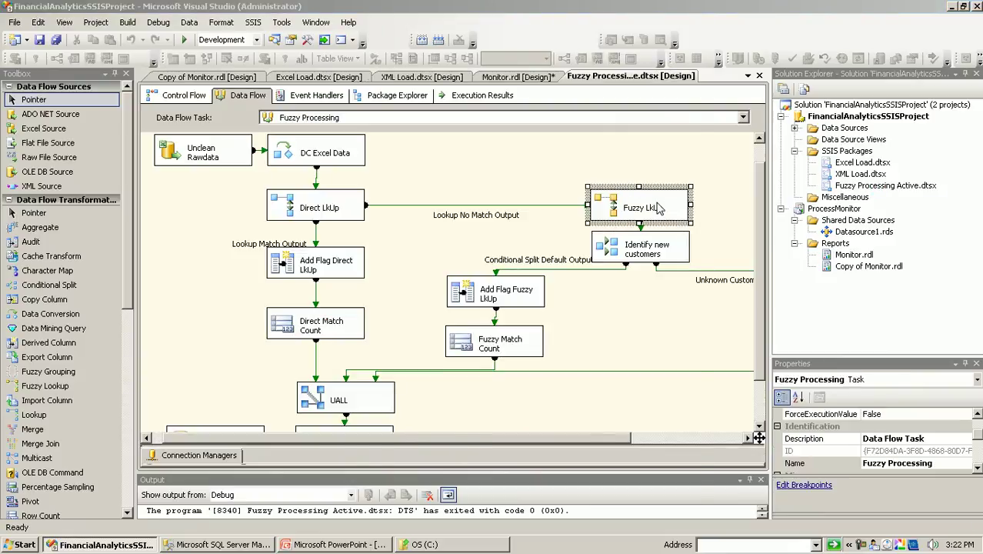
left_click(422, 101)
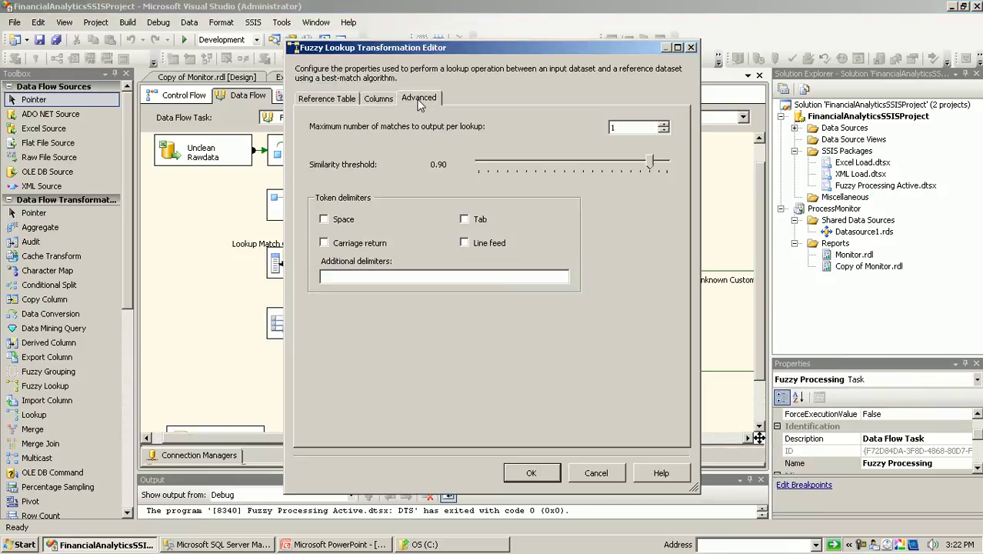
left_click(615, 168)
left_click_drag(614, 168, 624, 161)
left_click(530, 473)
Execute the Fuzzy Processing Active package and refresh the Monitor.rdl report preview to compare the match counts.
right_click(865, 185)
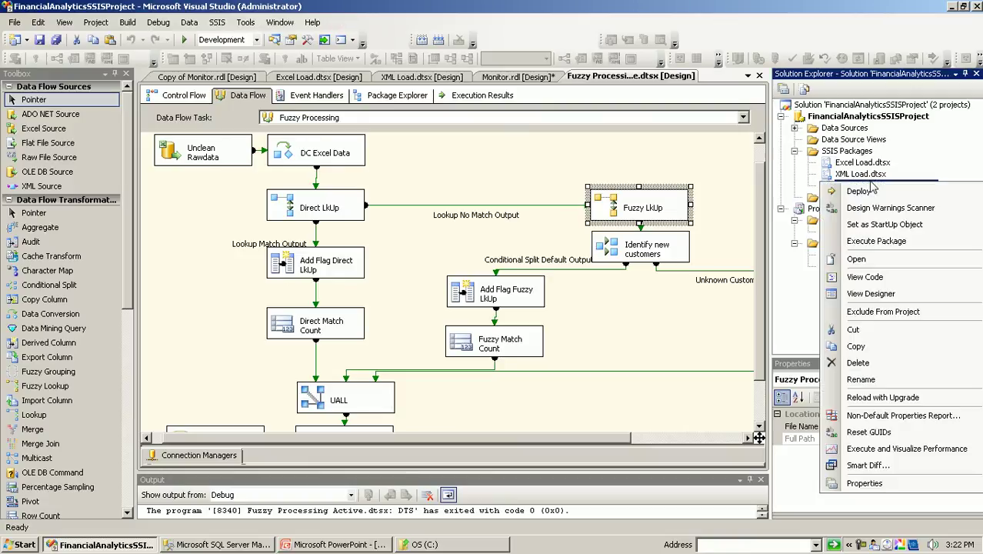
left_click(873, 242)
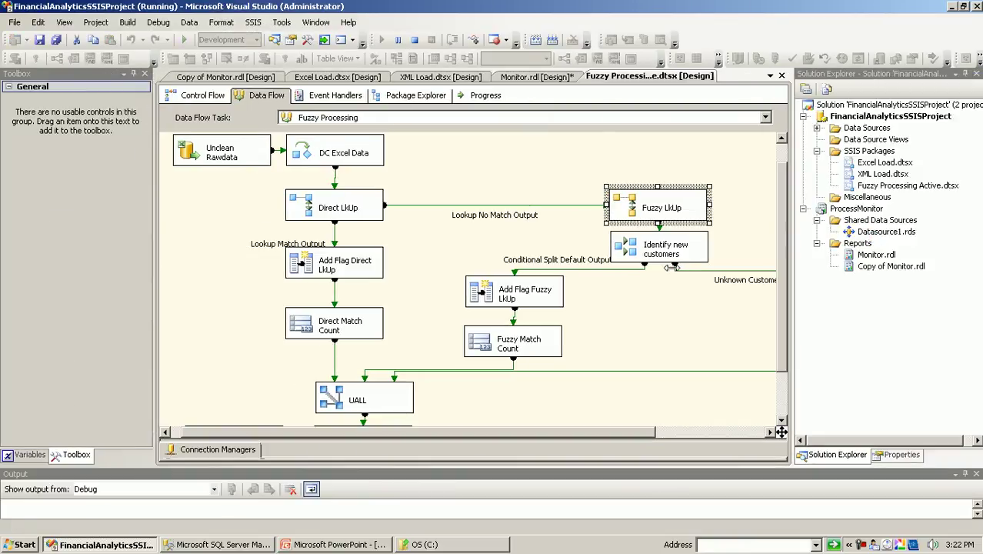
double_click(876, 255)
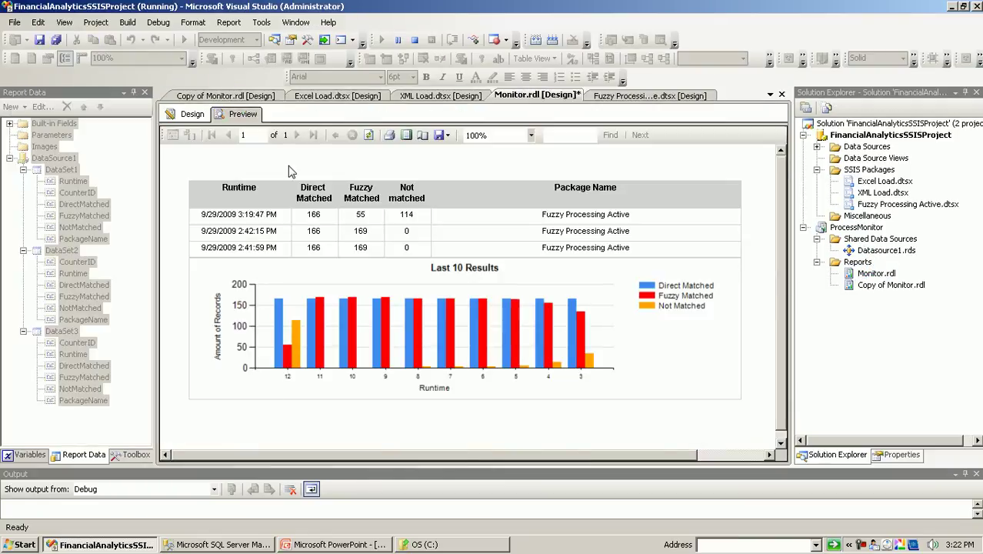
left_click(370, 139)
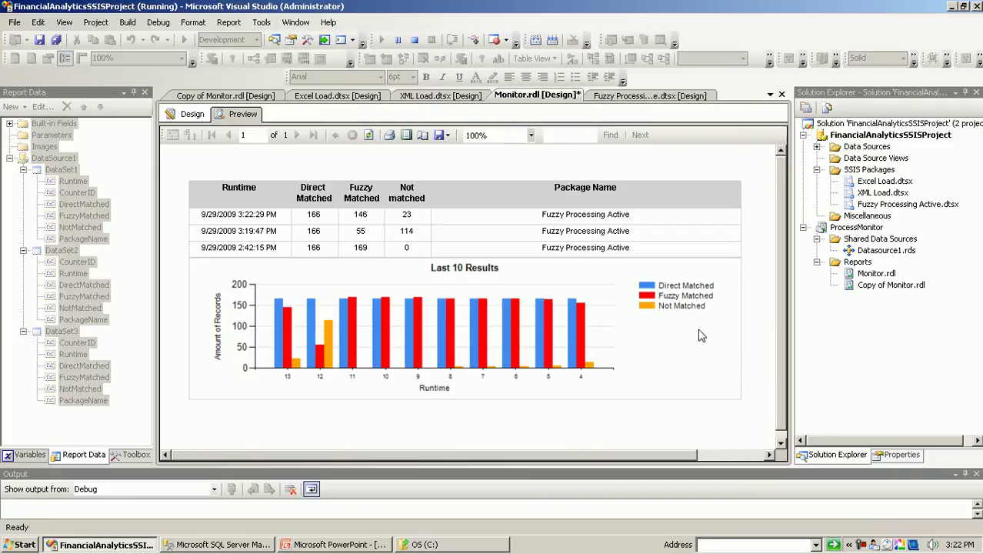
Stop the Fuzzy Processing Active debug session and open the Monitor.rdl report in its design view.
left_click(194, 116)
left_click(242, 116)
double_click(879, 286)
double_click(869, 275)
double_click(901, 206)
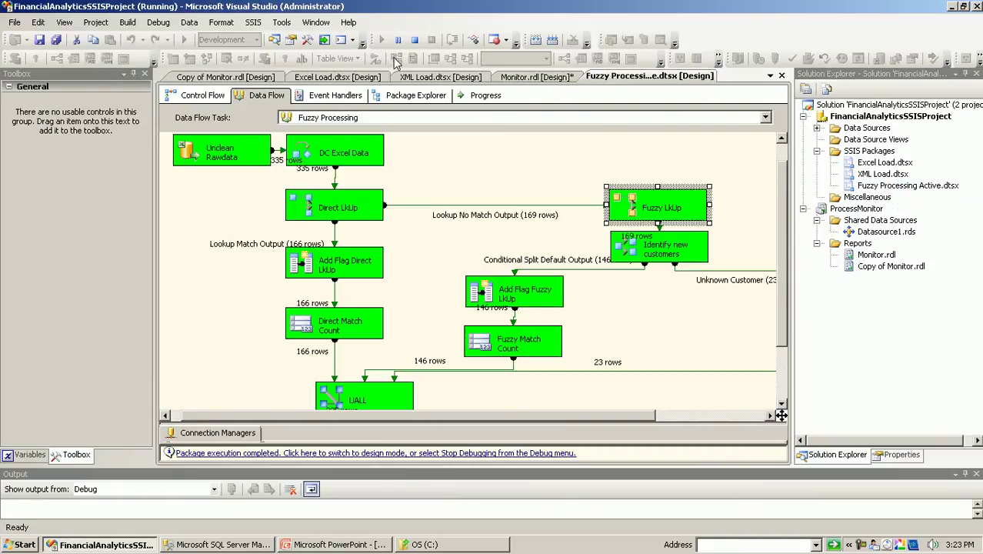
left_click(414, 40)
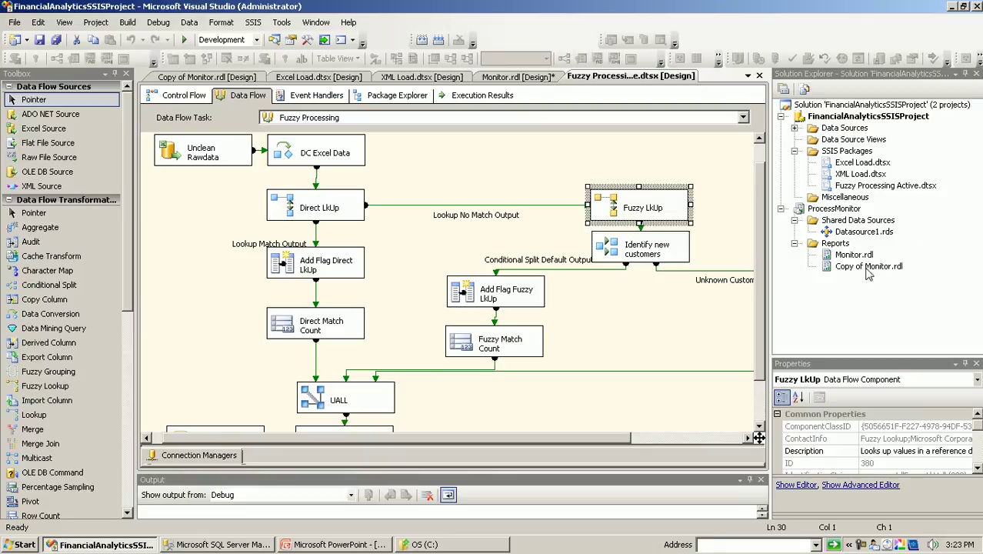
double_click(853, 255)
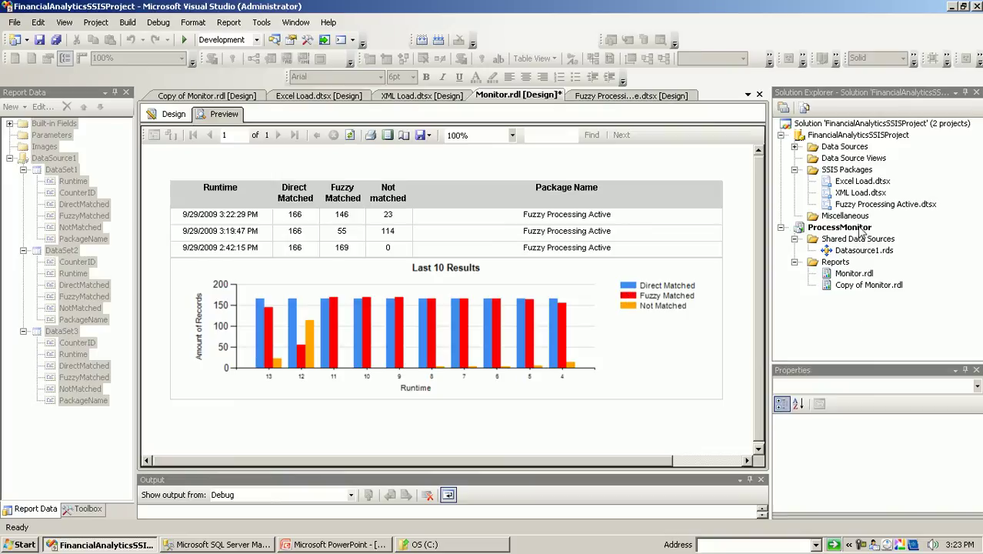
left_click(183, 114)
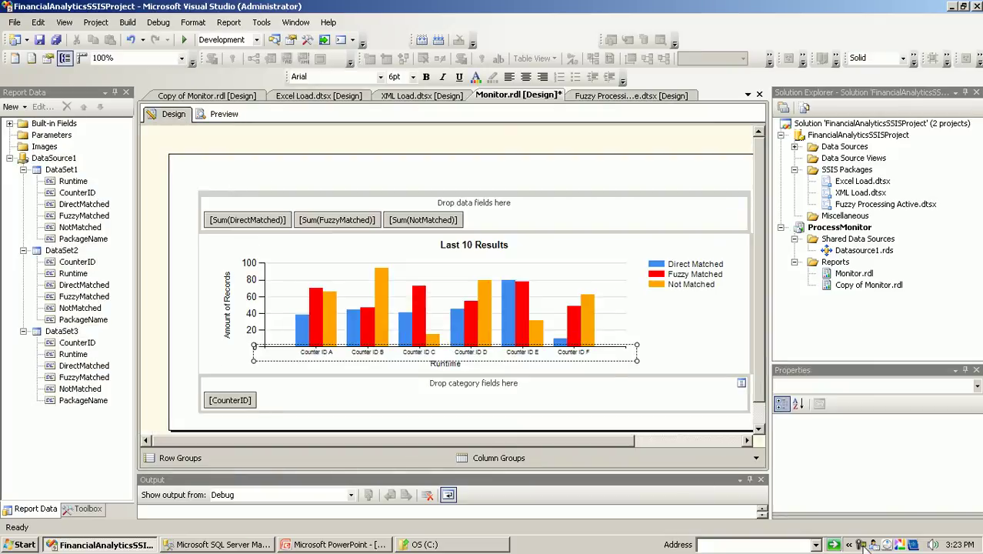